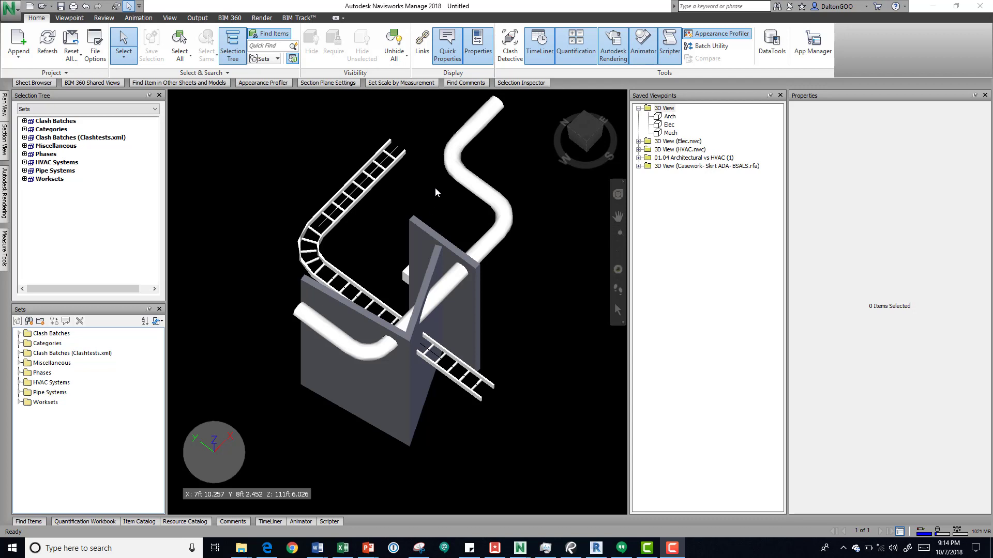
Show the Selection Tree as Standard and expand Example Navis Clash Model.nwd to Arch, Elec and HVAC
mouse_move(5, 141)
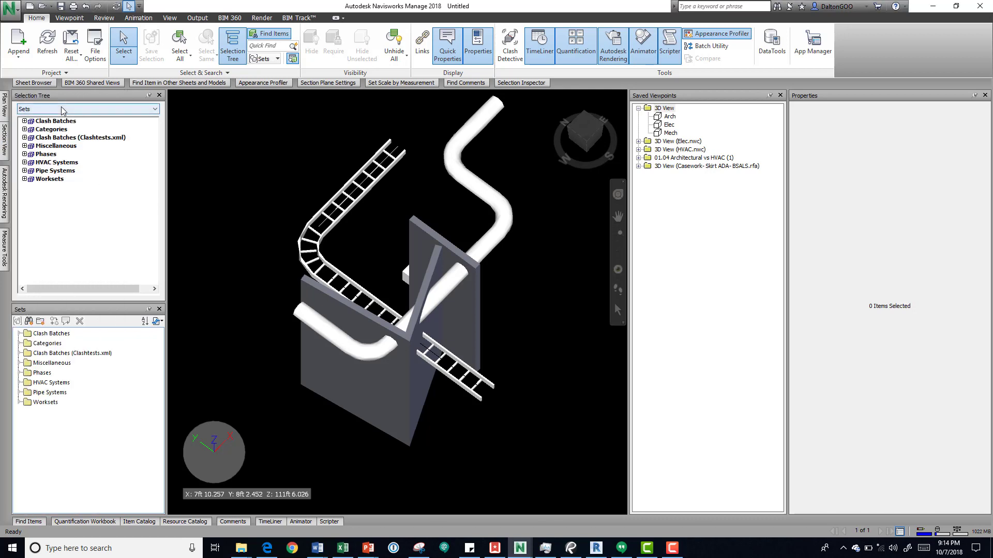
left_click(41, 109)
left_click(32, 119)
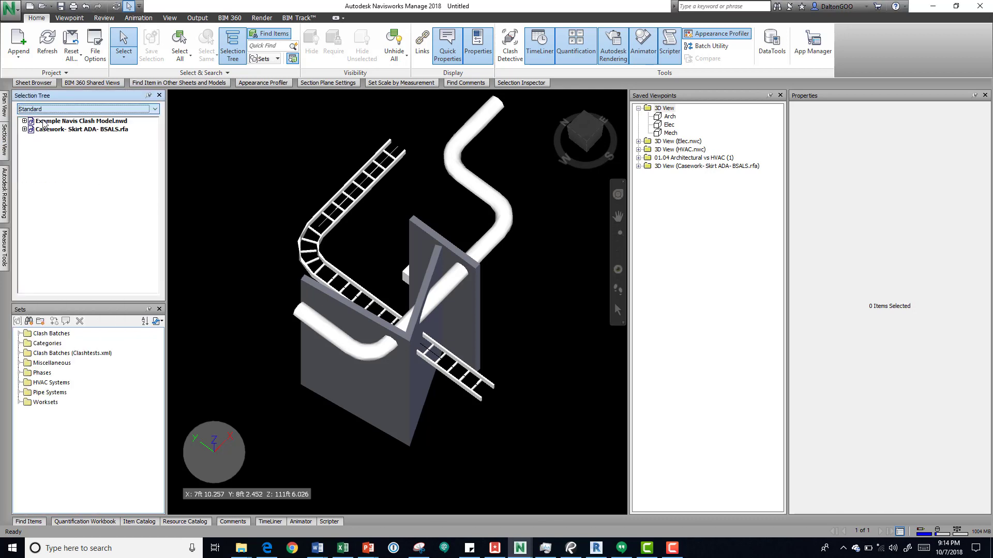
left_click(74, 111)
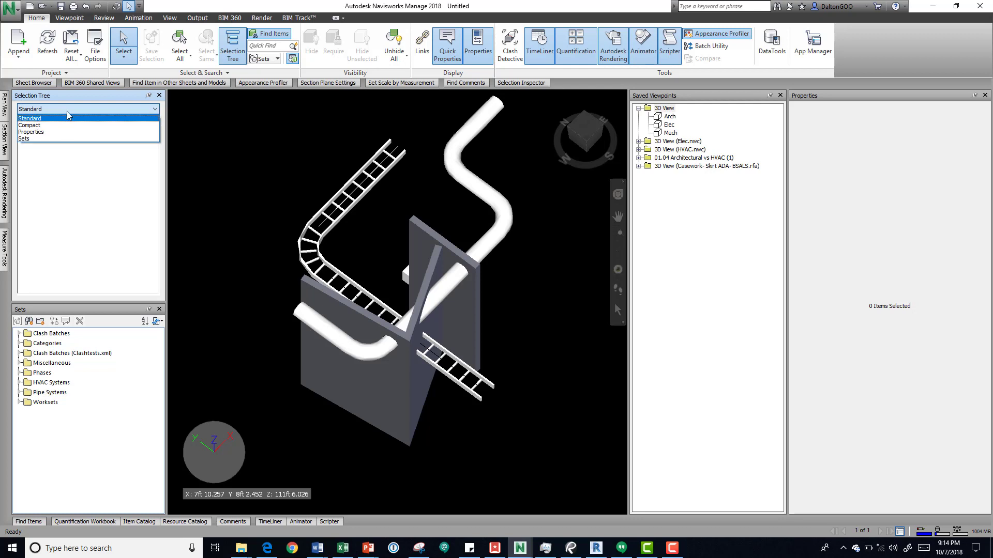
left_click(66, 111)
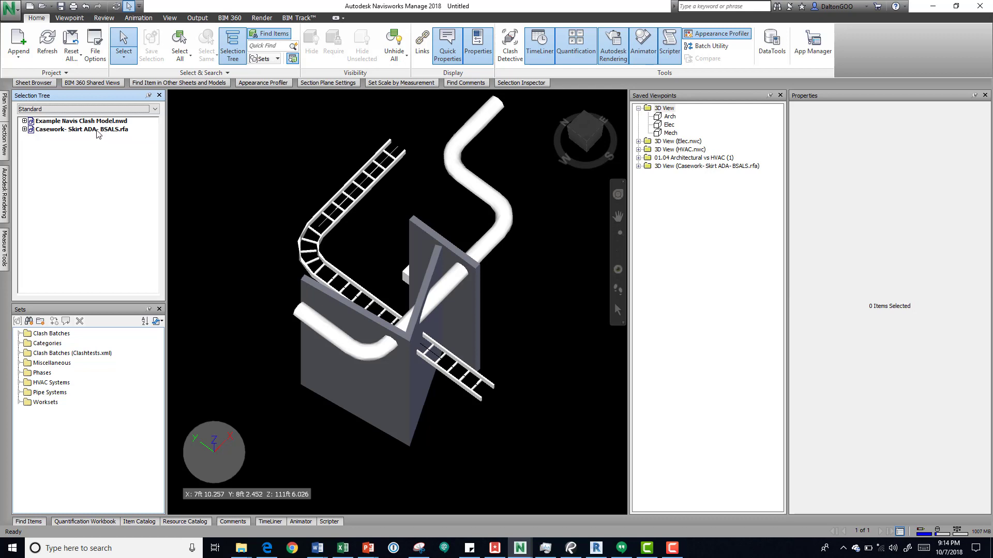
left_click(24, 121)
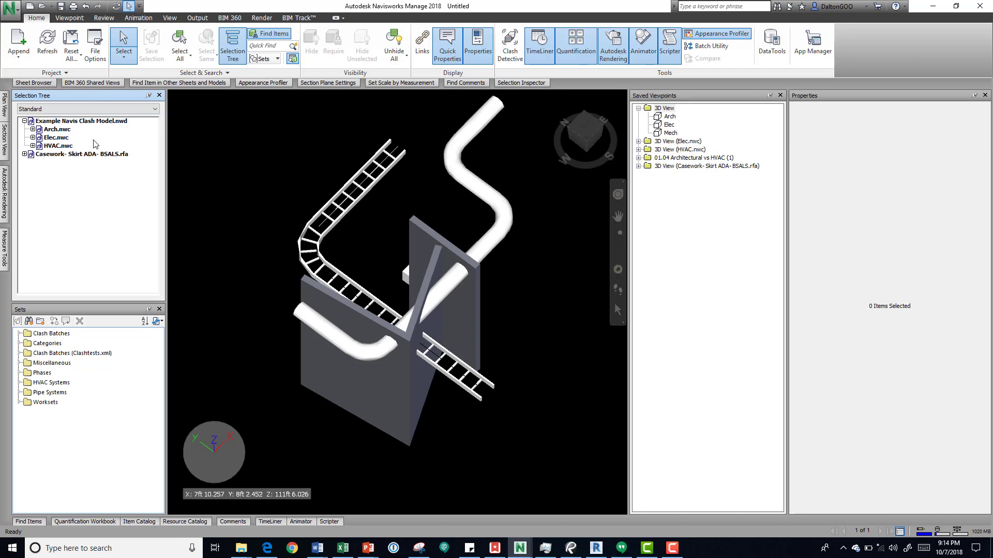
left_click(369, 194)
left_click(479, 194, "ctrl")
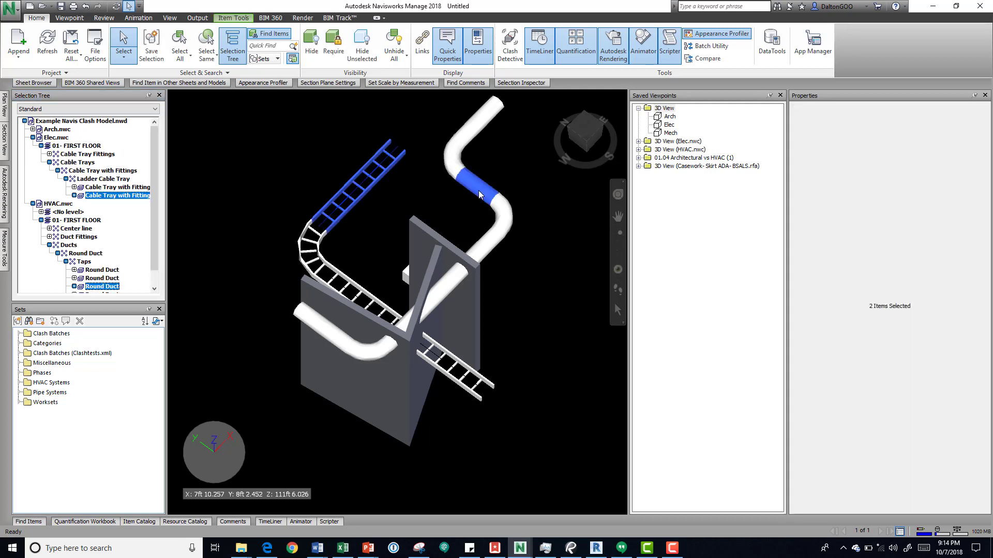
left_click(503, 211, "ctrl")
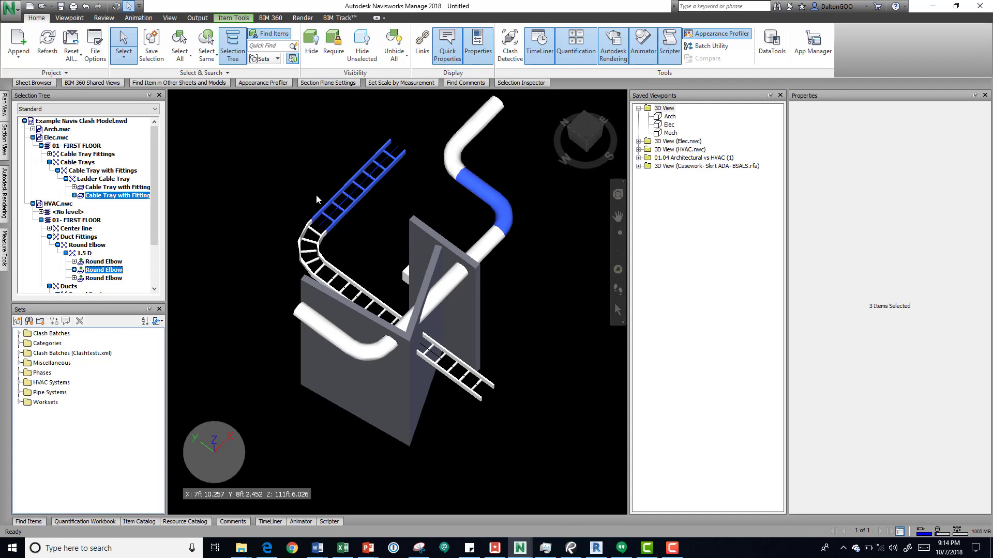
left_click(307, 160)
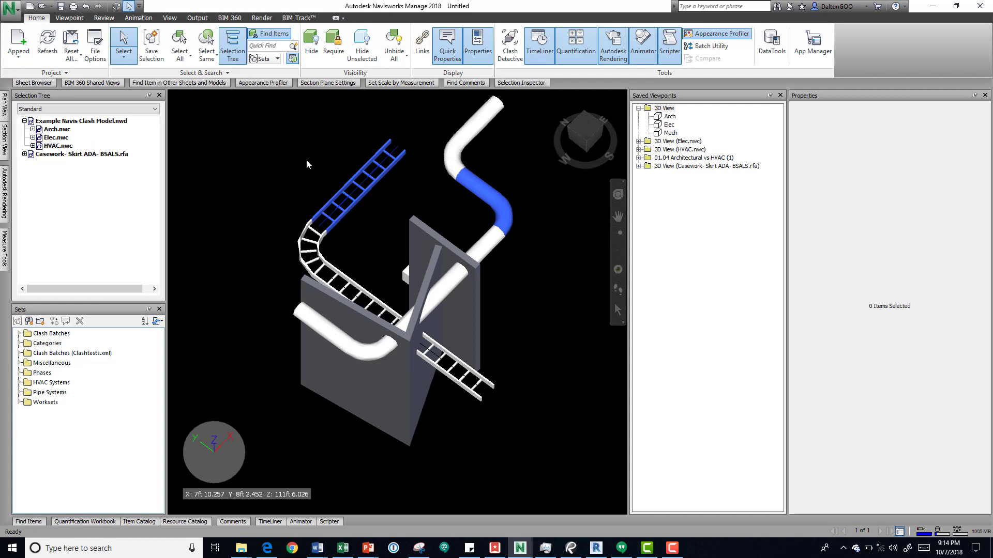
Collapse the model node, select the two round duct segments, and preview then dismiss the Compare settings
left_click(25, 120)
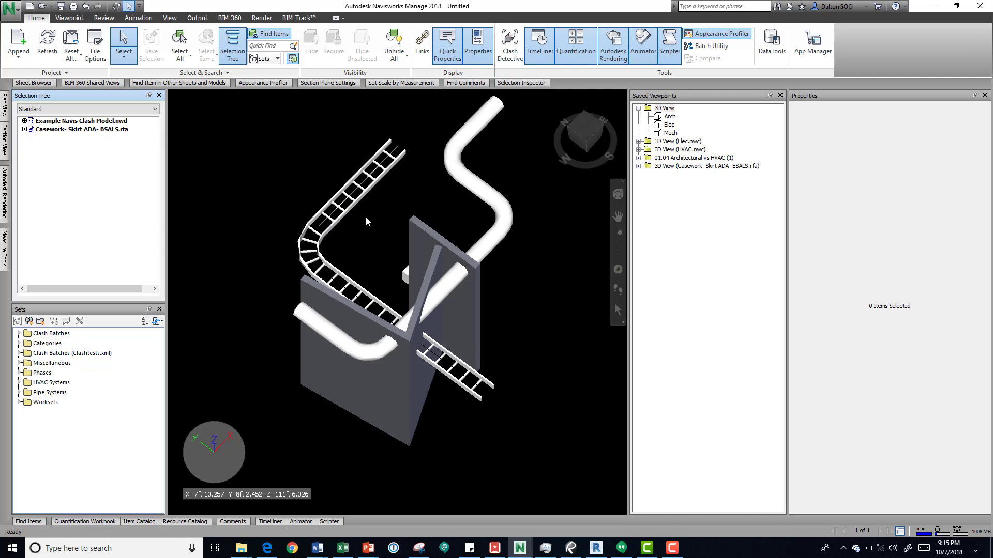
left_click(324, 334)
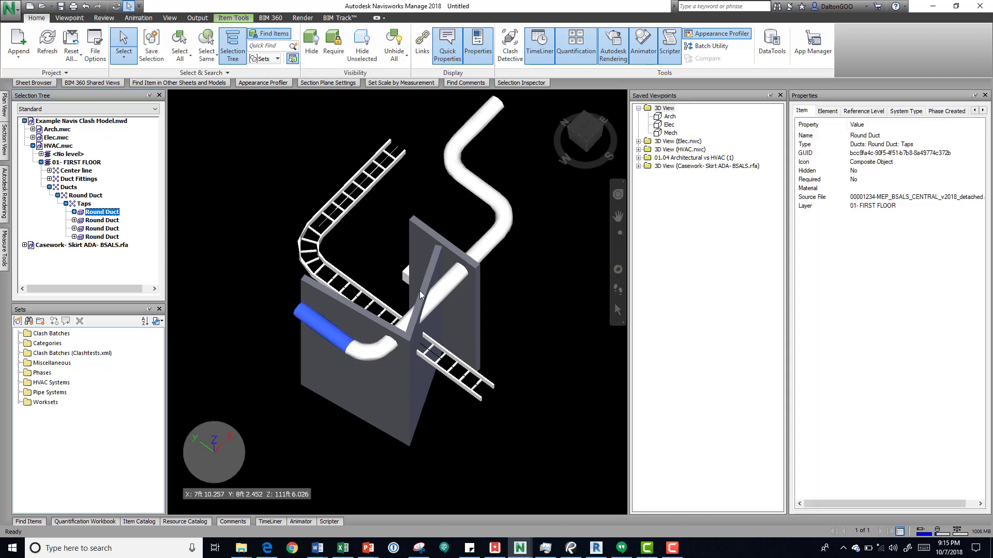
left_click(484, 187, "ctrl")
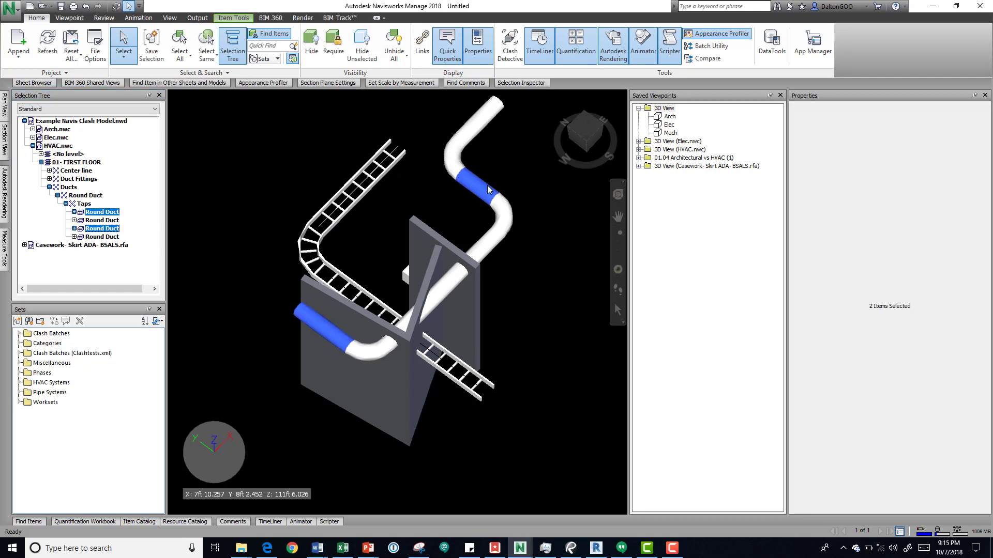
left_click(704, 58)
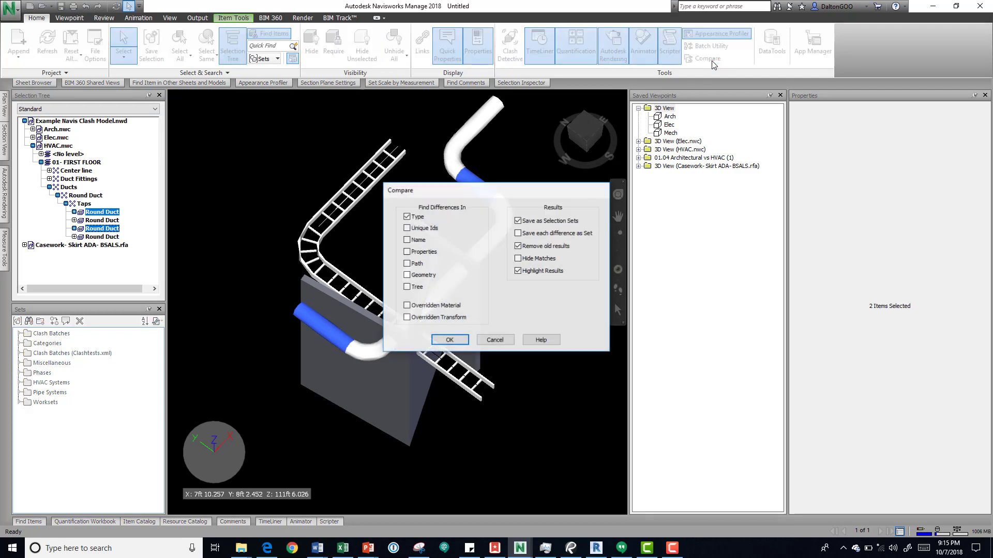
left_click(501, 339)
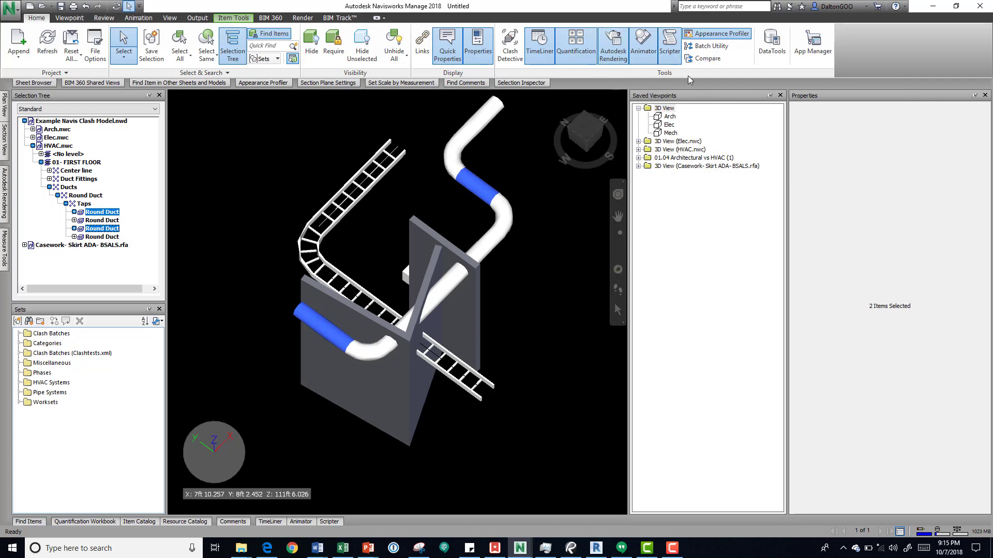
left_click(708, 58)
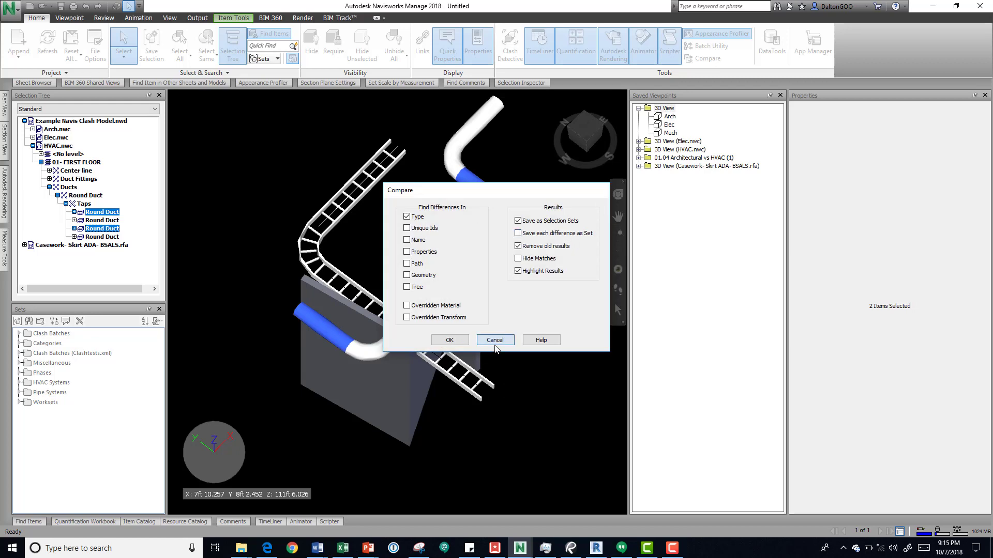
left_click(450, 340)
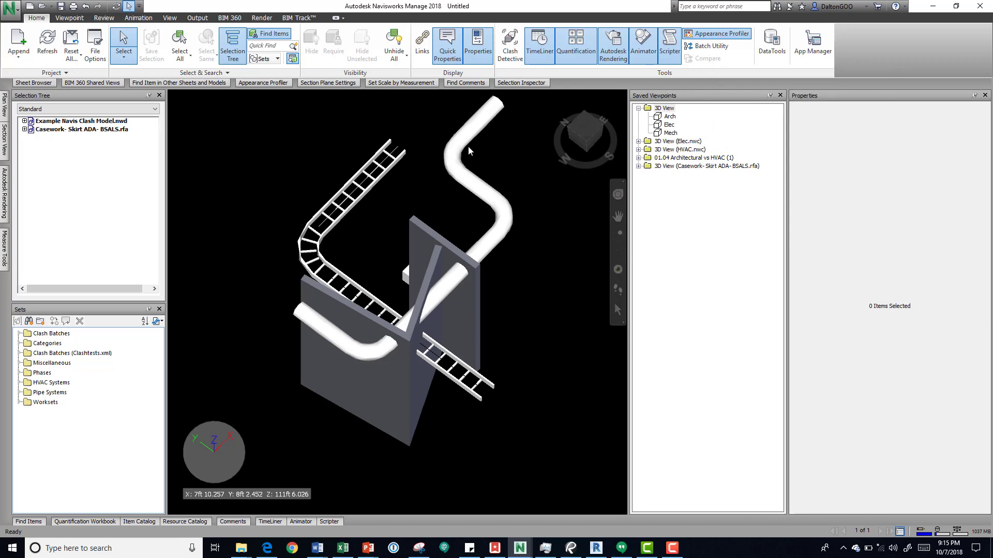
Reselect the lower-left and upper round ducts and bring up Compare for them
left_click(323, 327)
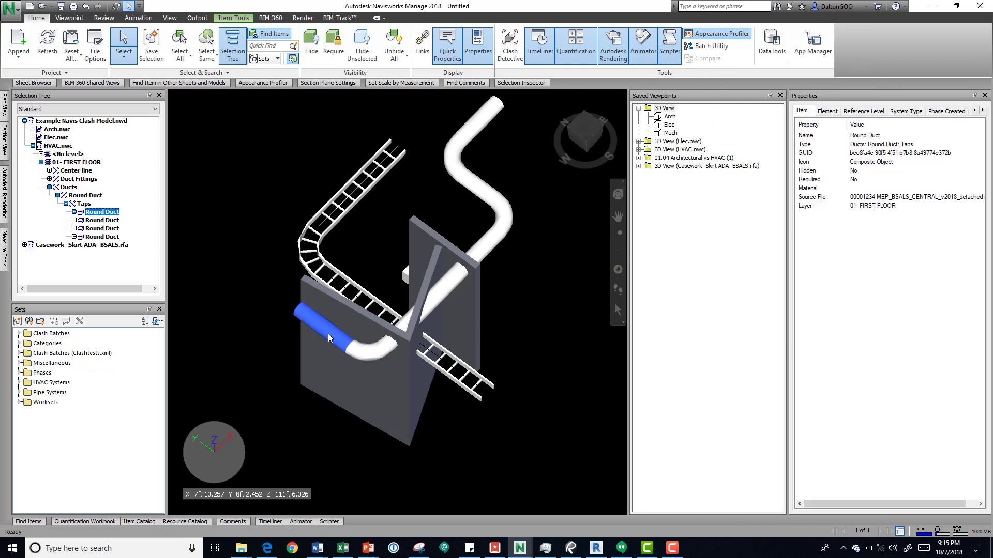
left_click(492, 182, "ctrl")
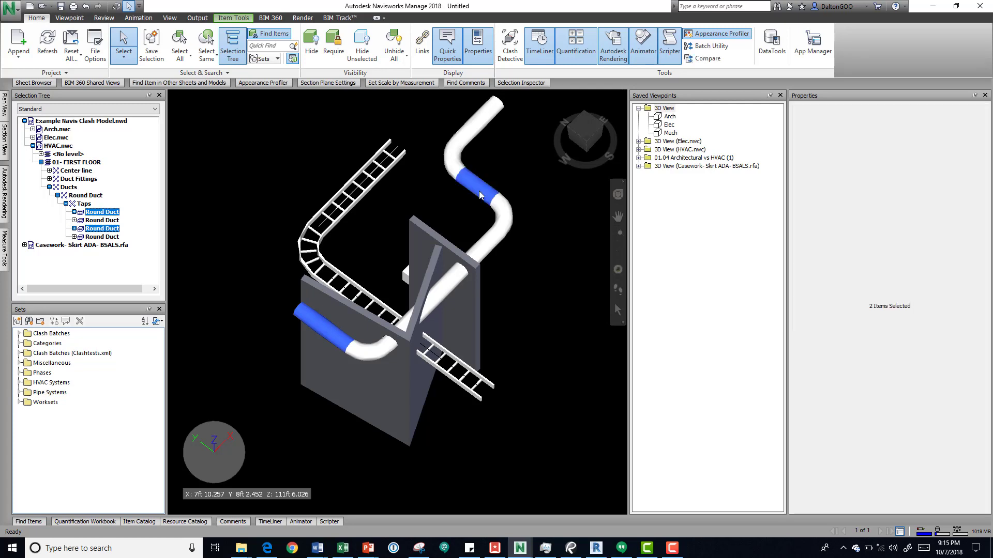
left_click(703, 58)
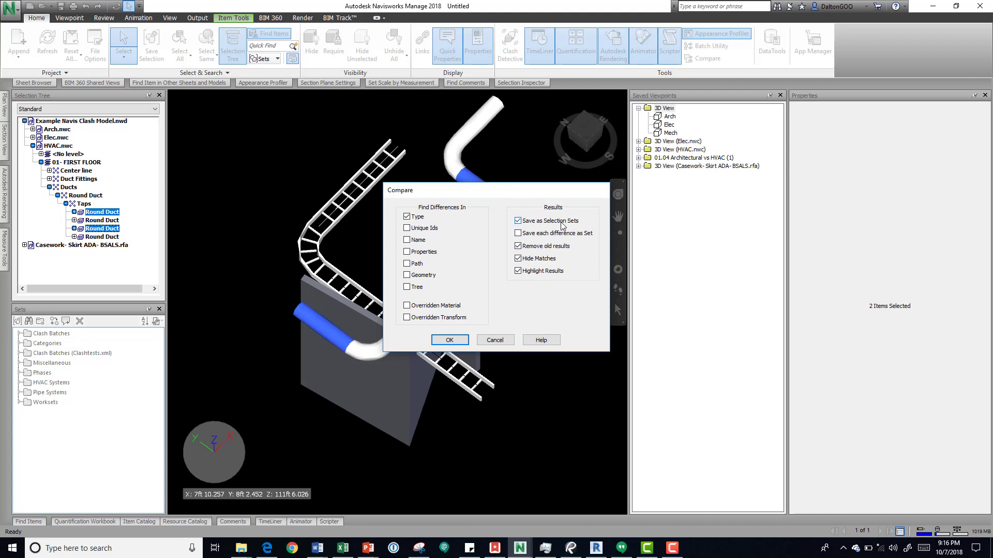
Run the Type comparison with Hide Matches, Save as Selection Sets and Highlight Results enabled
left_click(464, 339)
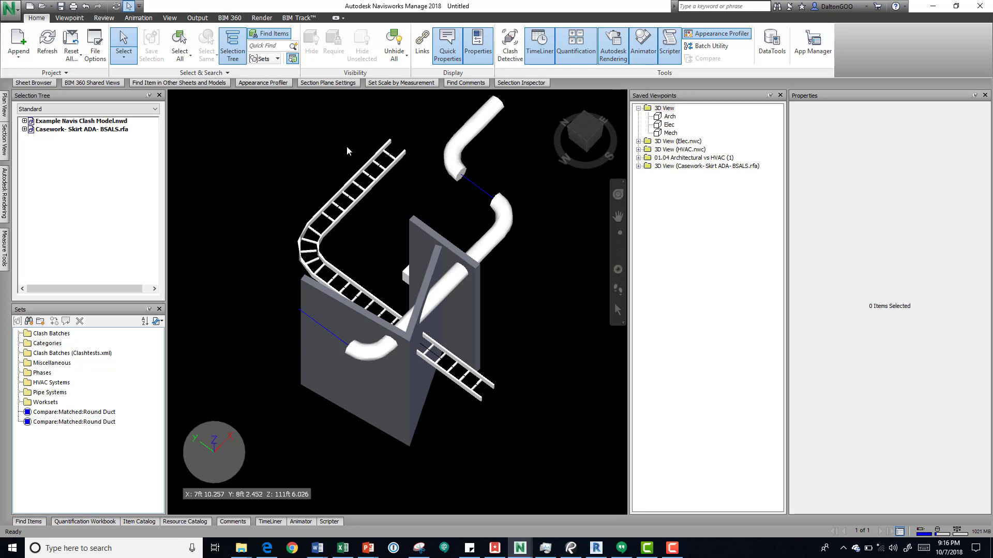
left_click(167, 19)
left_click(392, 49)
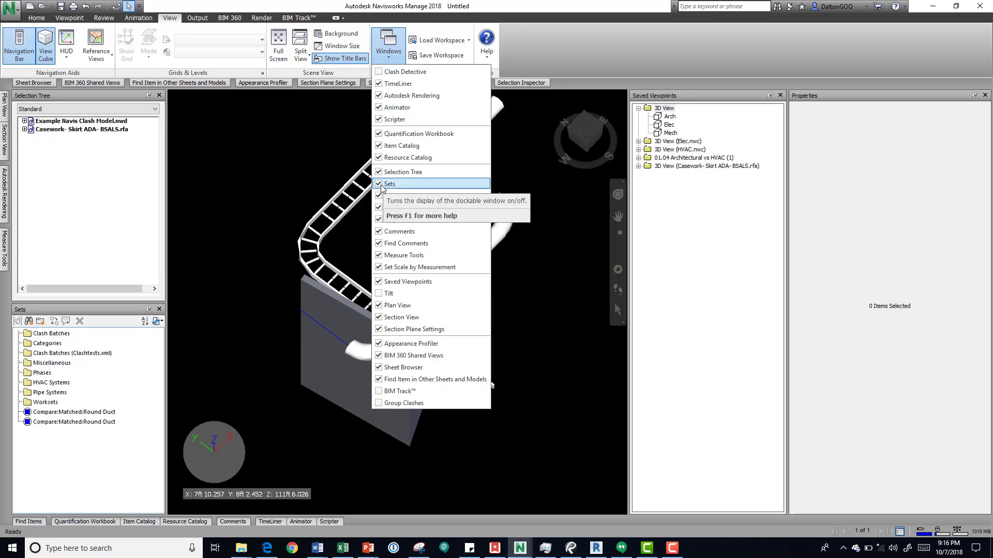
left_click(381, 186)
left_click(389, 49)
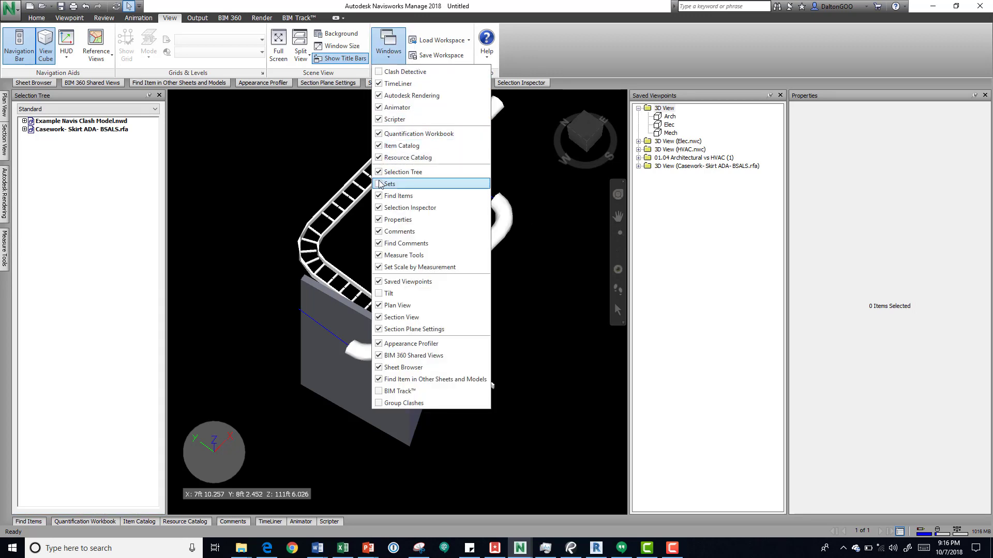
left_click(380, 184)
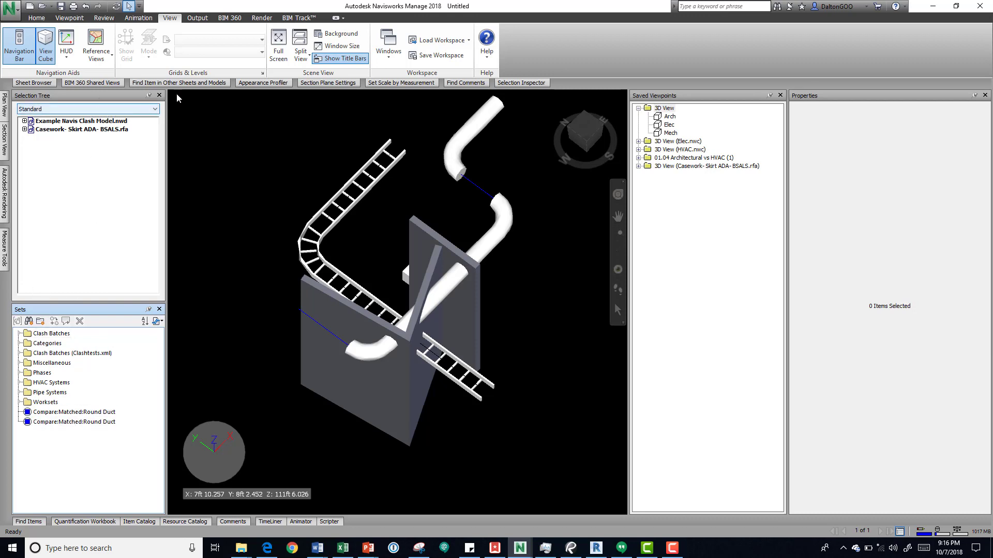
left_click(41, 19)
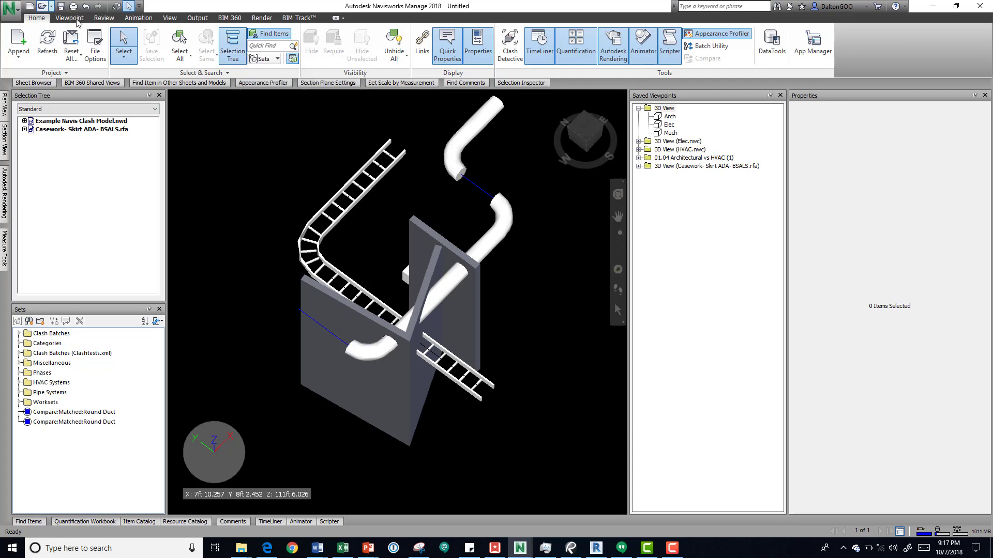
left_click(170, 18)
left_click(389, 51)
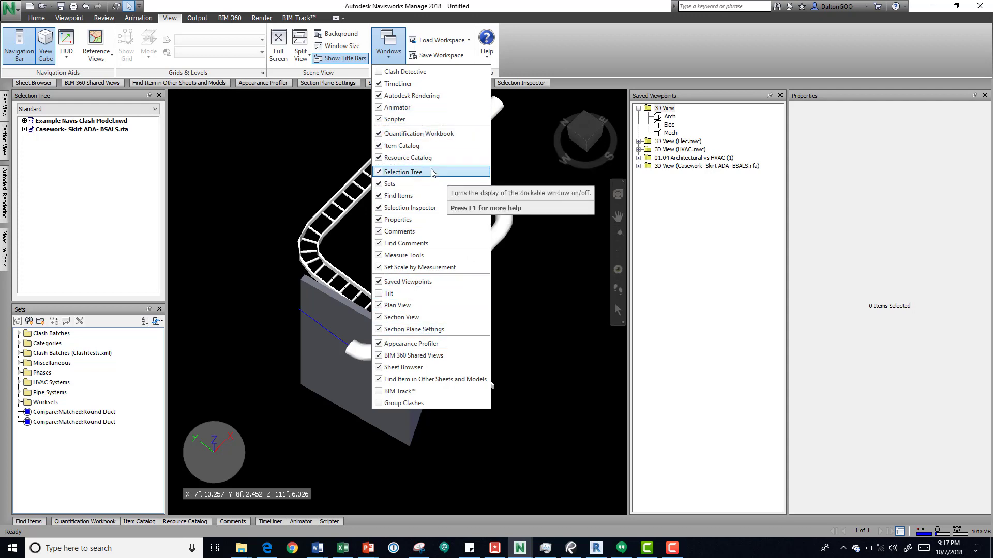
left_click(383, 41)
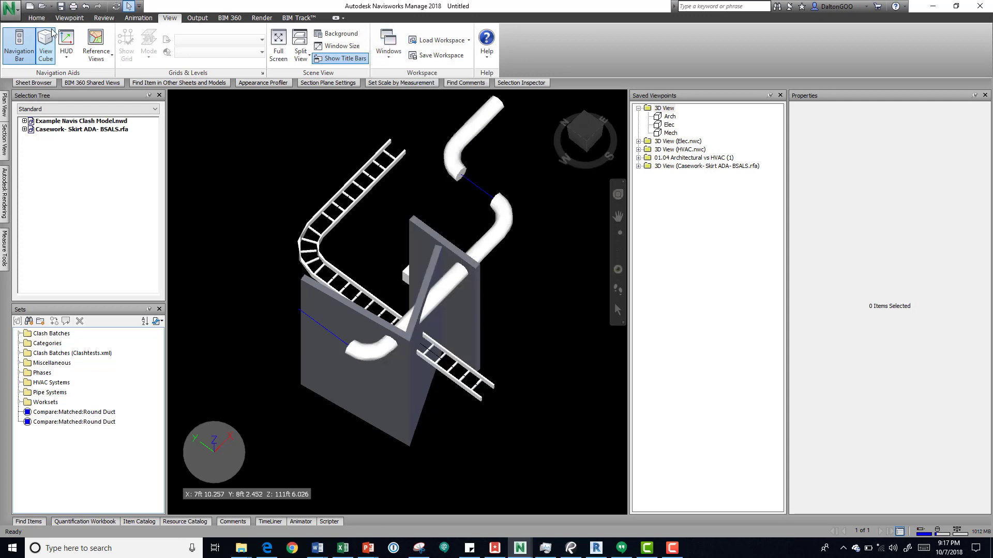
Switch the Selection Tree to Sets and unhide all hidden items
left_click(35, 19)
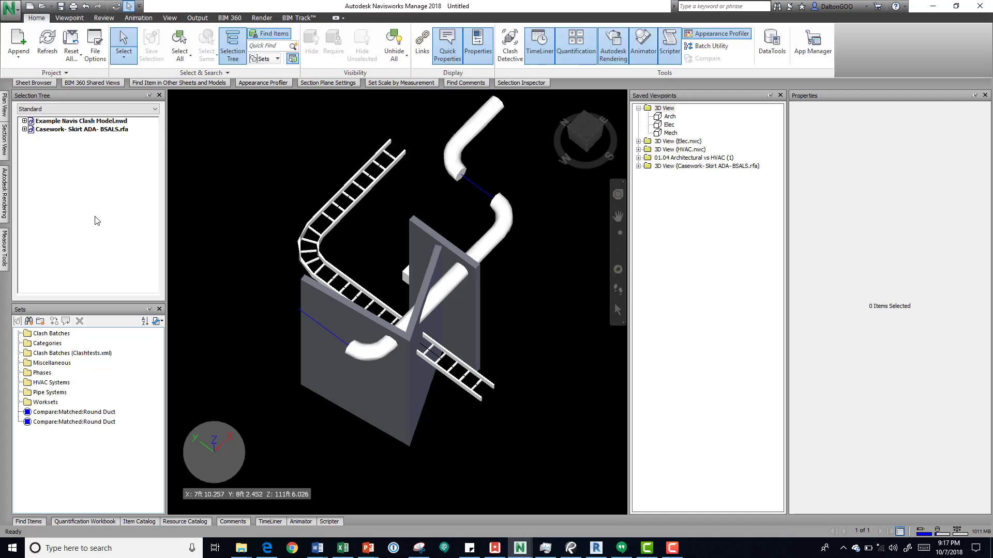
left_click(139, 110)
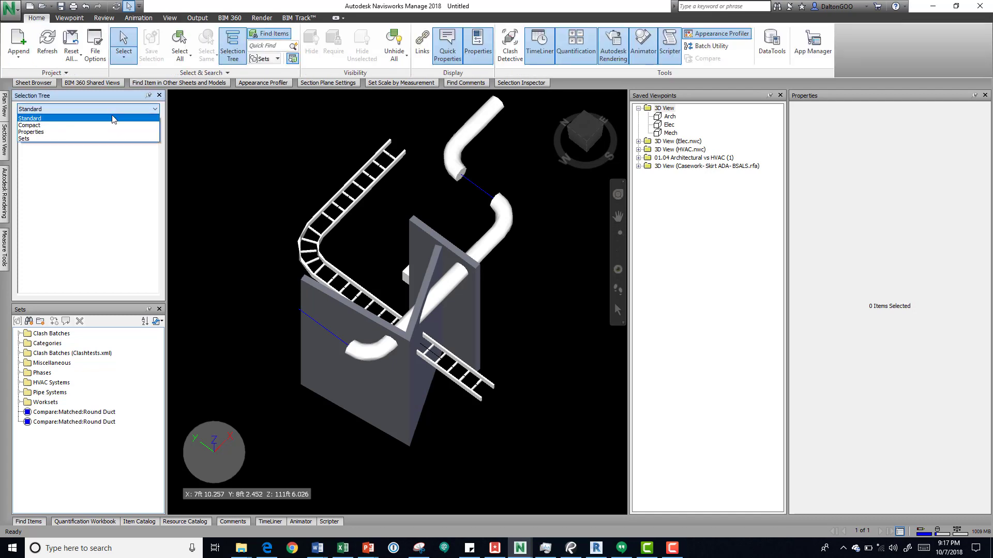
left_click(39, 141)
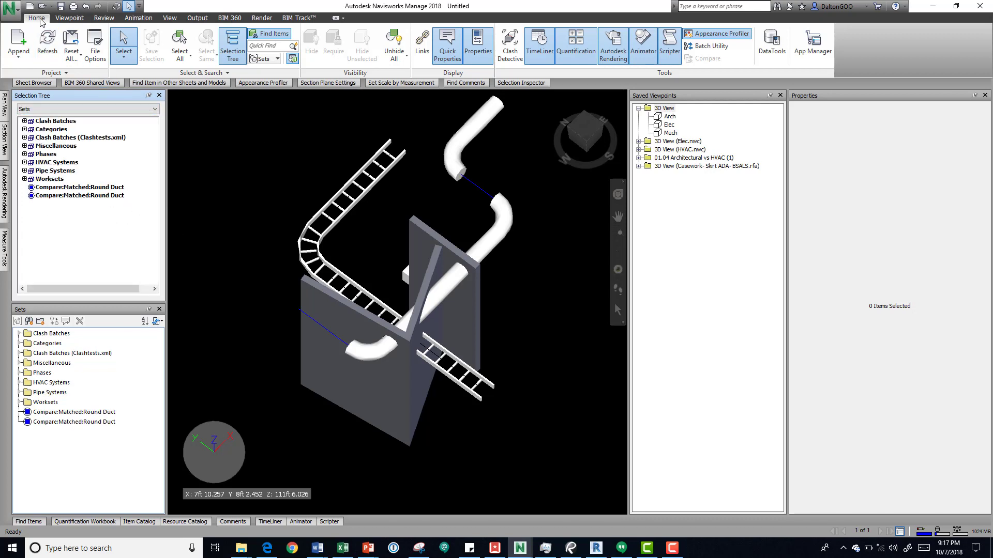
left_click(400, 41)
left_click(406, 55)
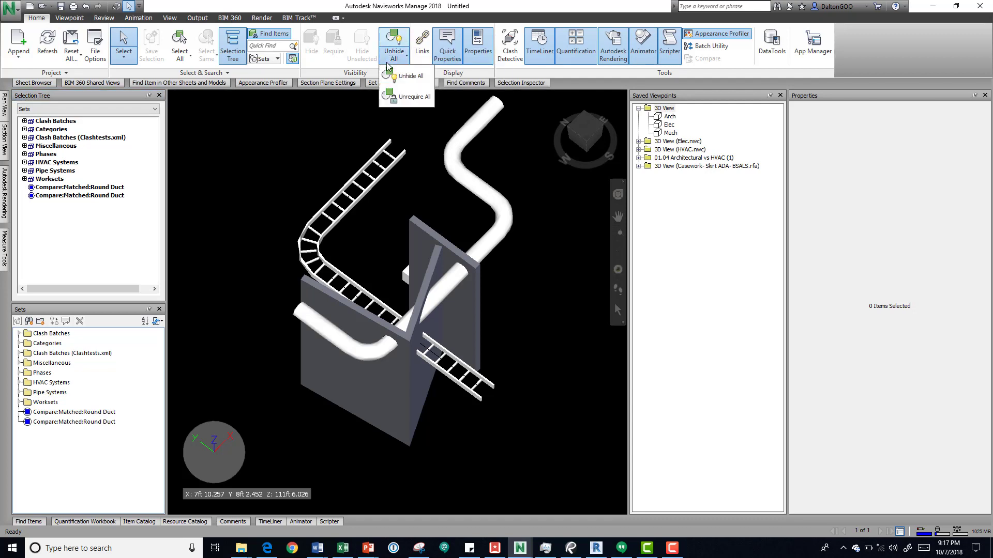
left_click(411, 79)
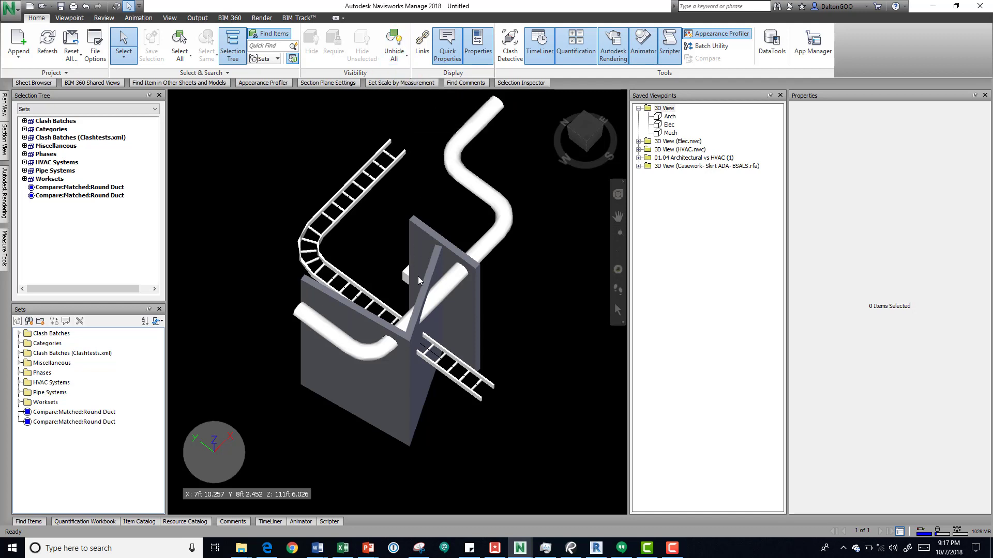
Select both Compare:Matched:Round Duct sets so the matching ducts highlight
left_click(79, 188)
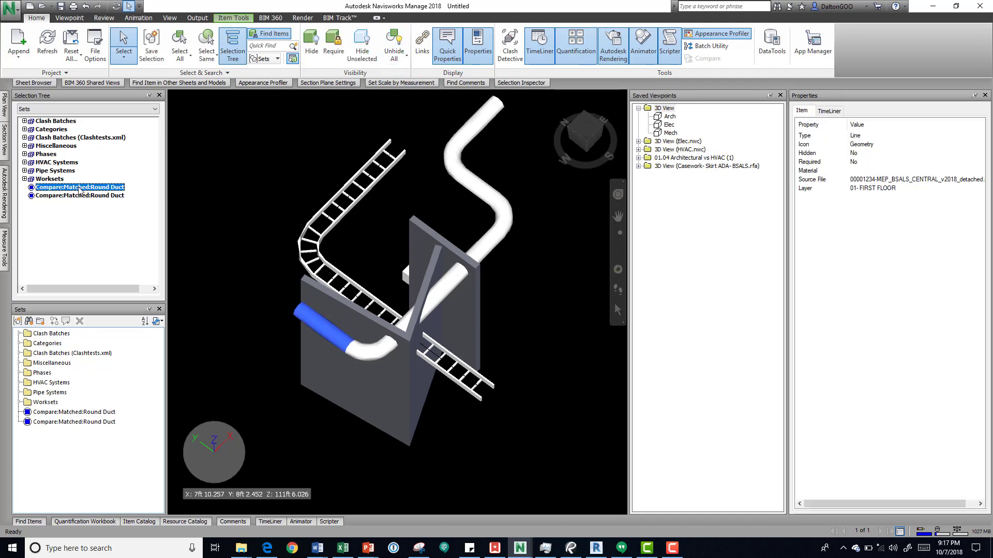
left_click(80, 196)
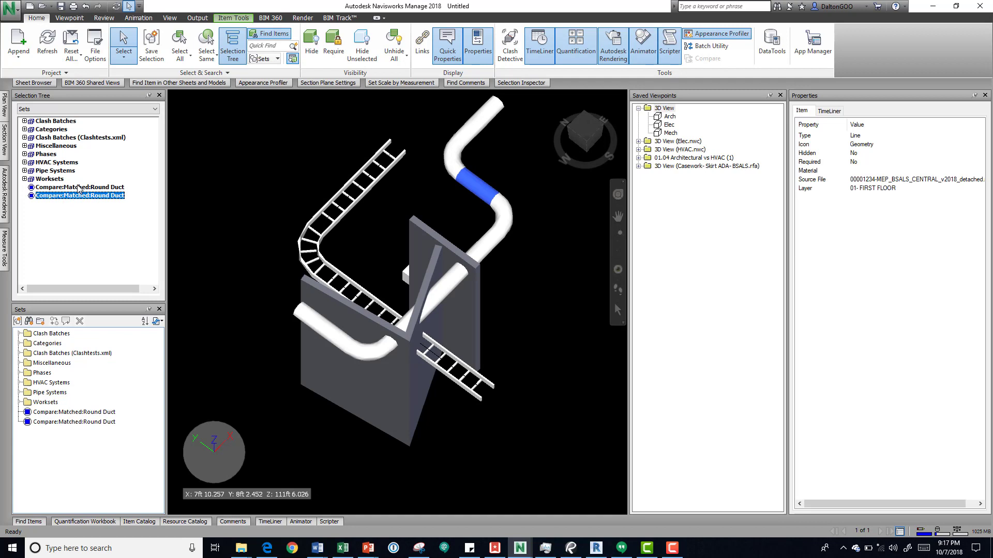
left_click(79, 188, "ctrl")
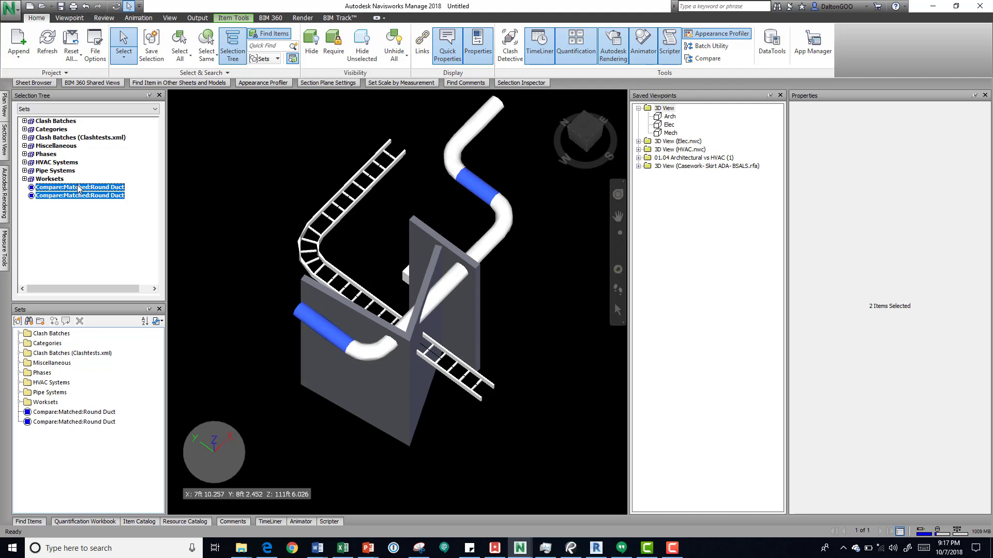
Compare the upper cable tray and duct elbow by Type, saving results as selection sets
left_click(190, 166)
left_click(386, 175)
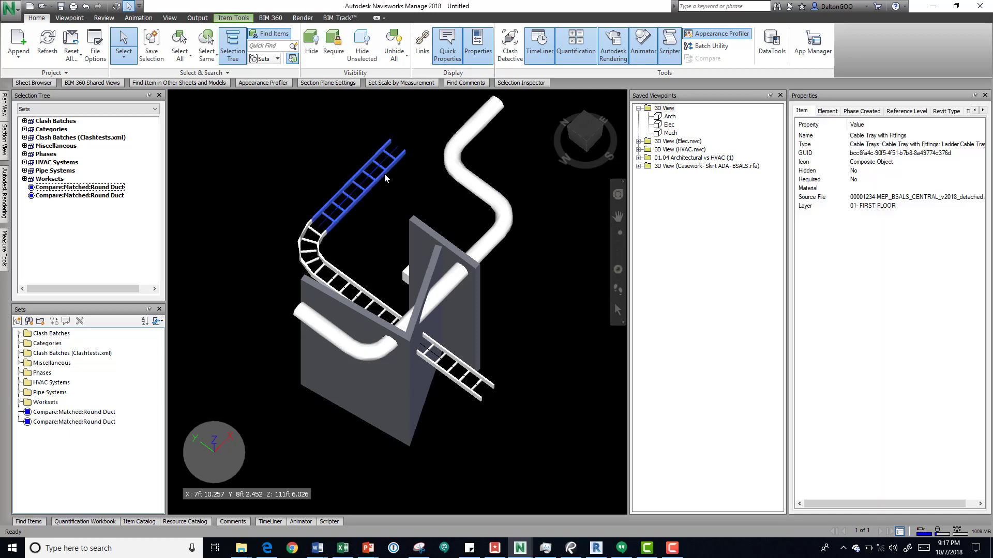
left_click(451, 156, "ctrl")
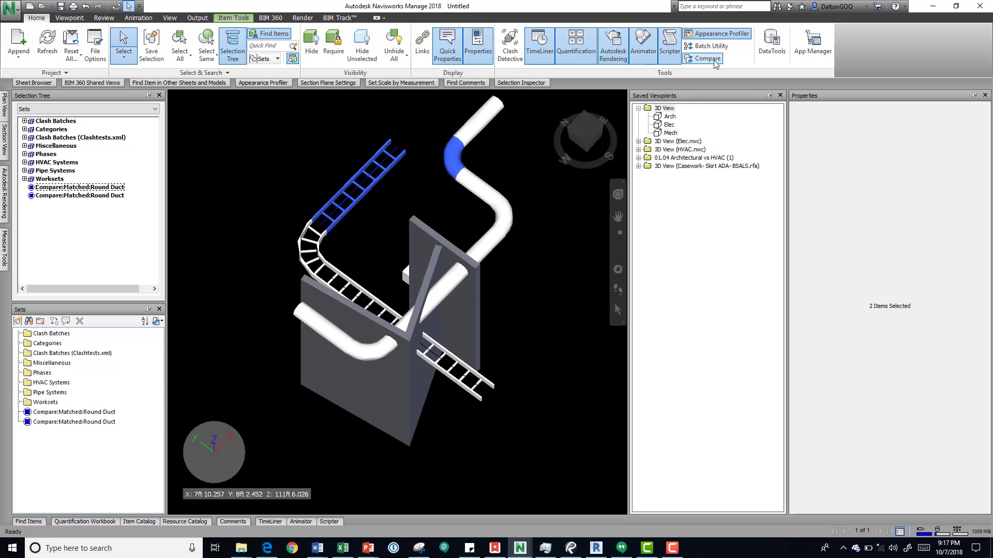
left_click(706, 58)
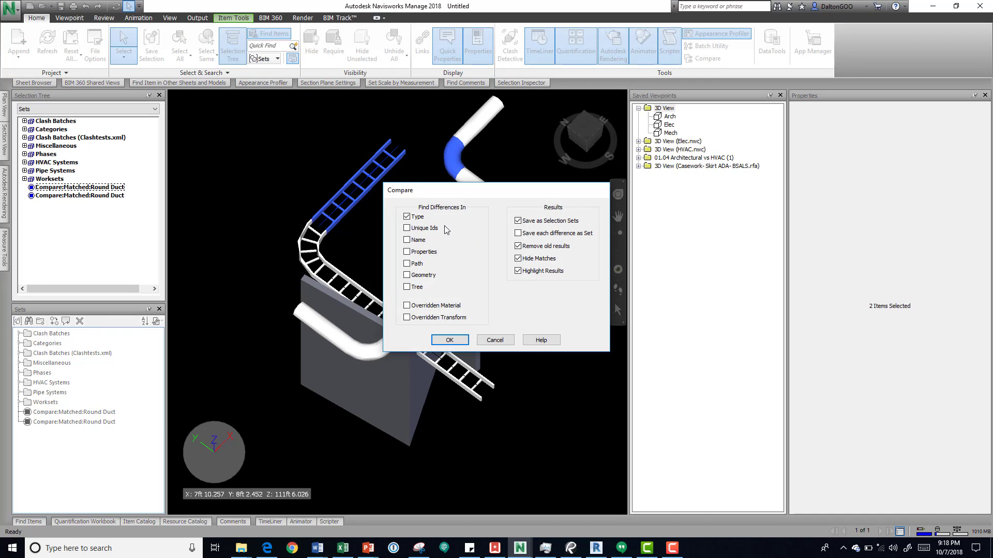
left_click(446, 340)
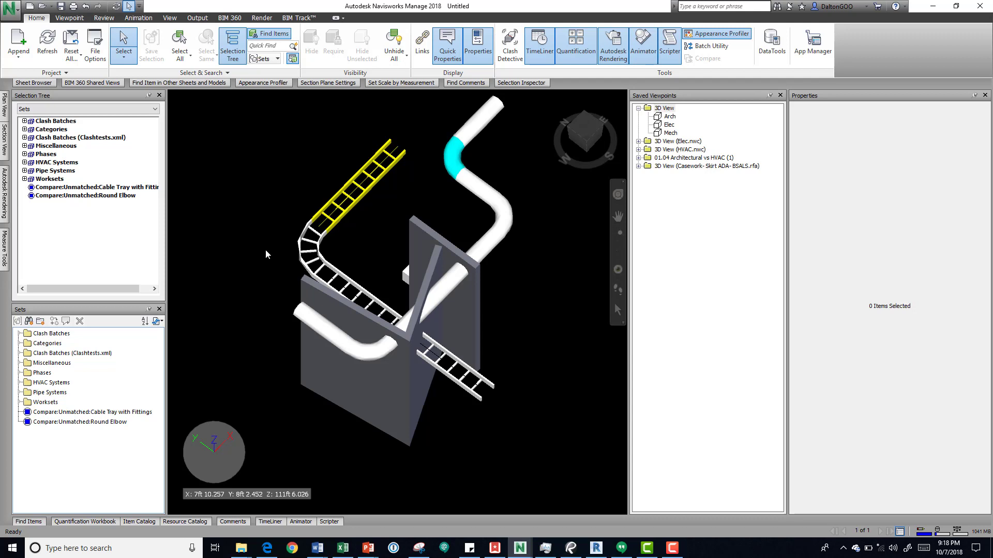
Check the Cable Tray with Fittings and Round Elbow unmatched sets, then select the upper round elbow
left_click(131, 187)
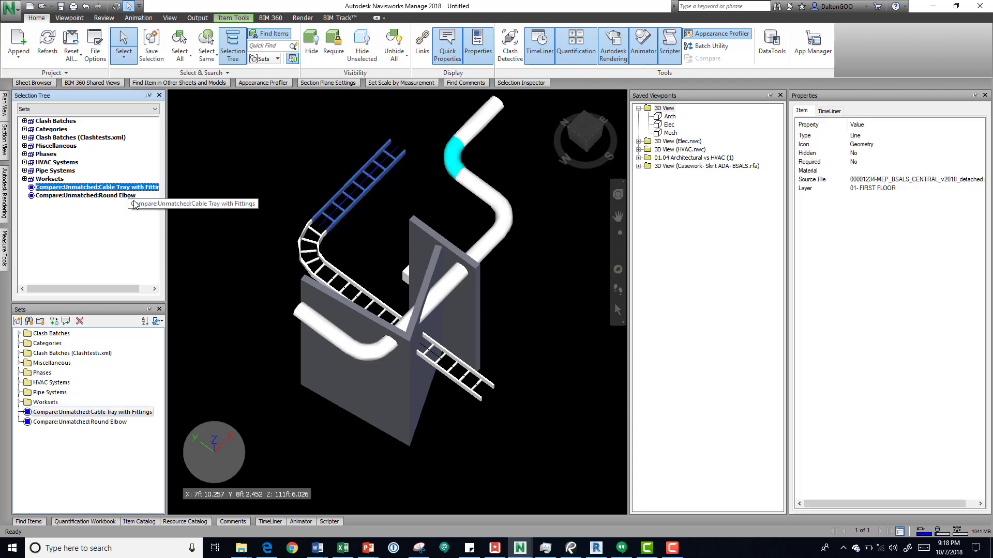
left_click(122, 196)
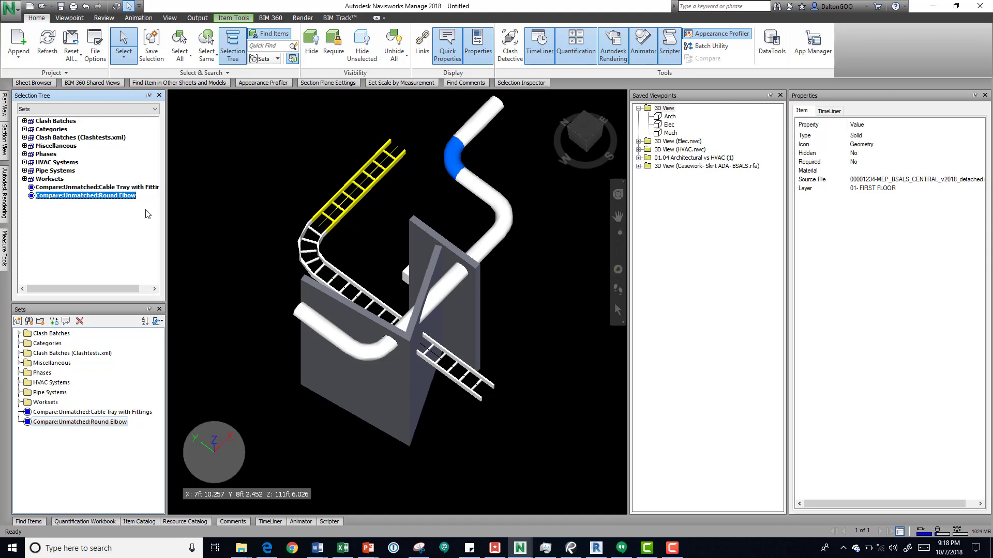
left_click(324, 138)
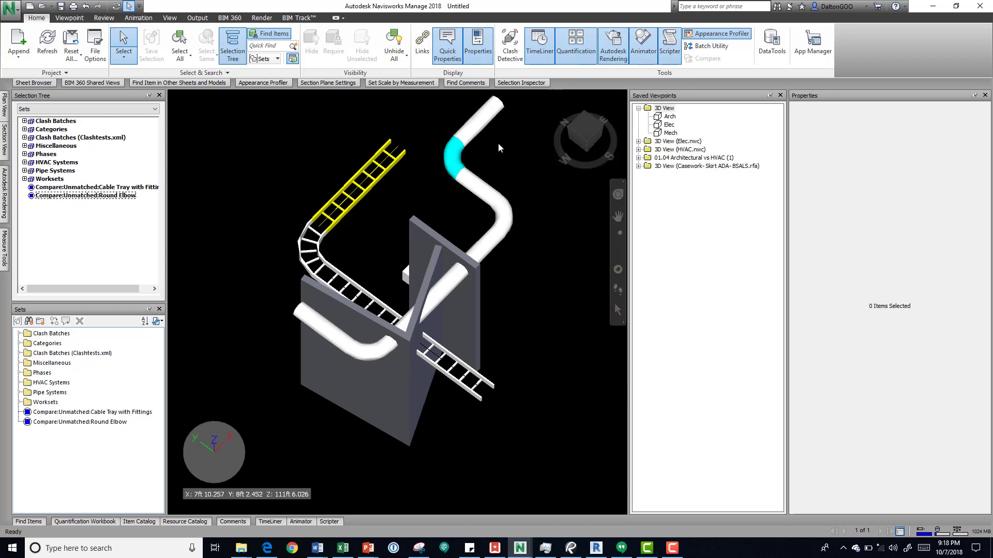
left_click(470, 149)
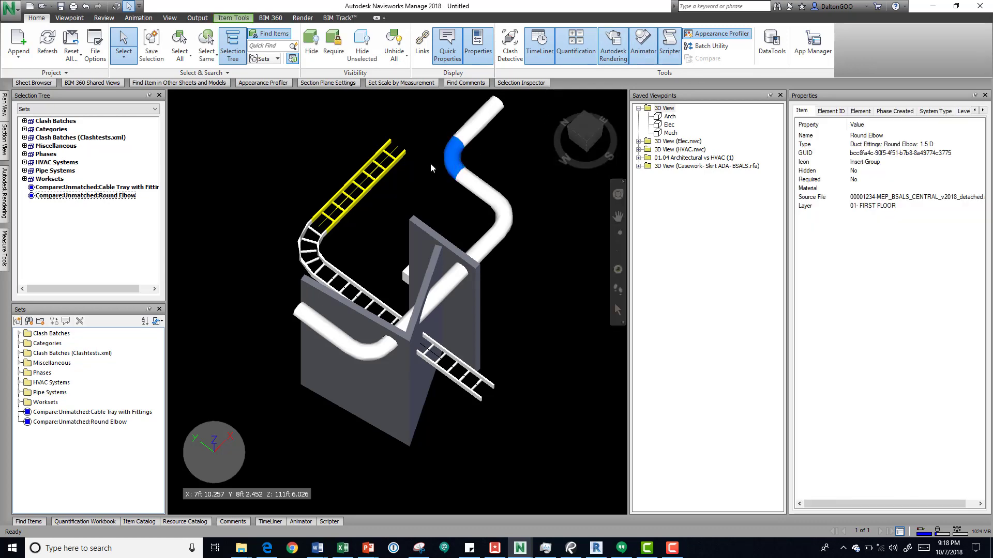
Add the upper cable tray to the elbow selection and open Compare by Type
left_click(382, 172, "ctrl")
left_click(706, 59)
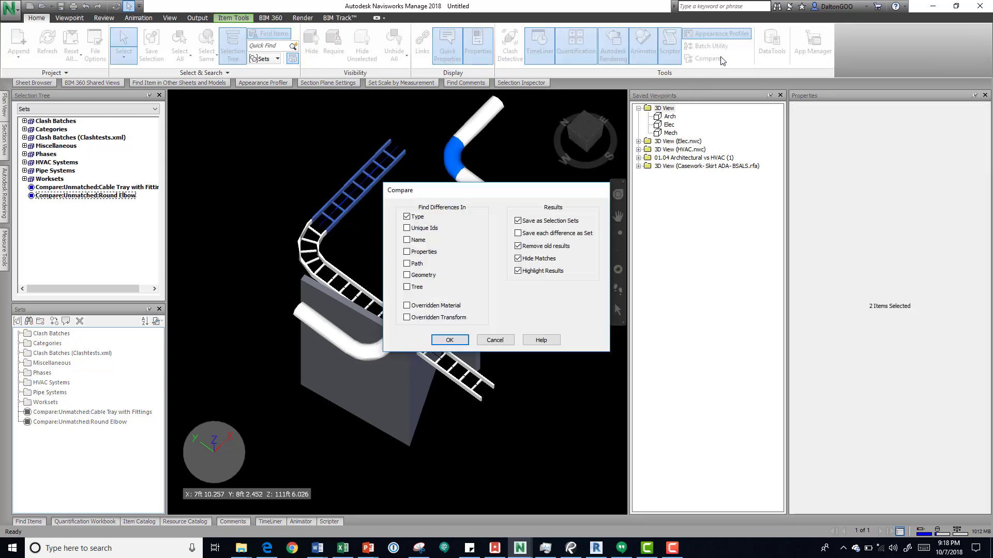